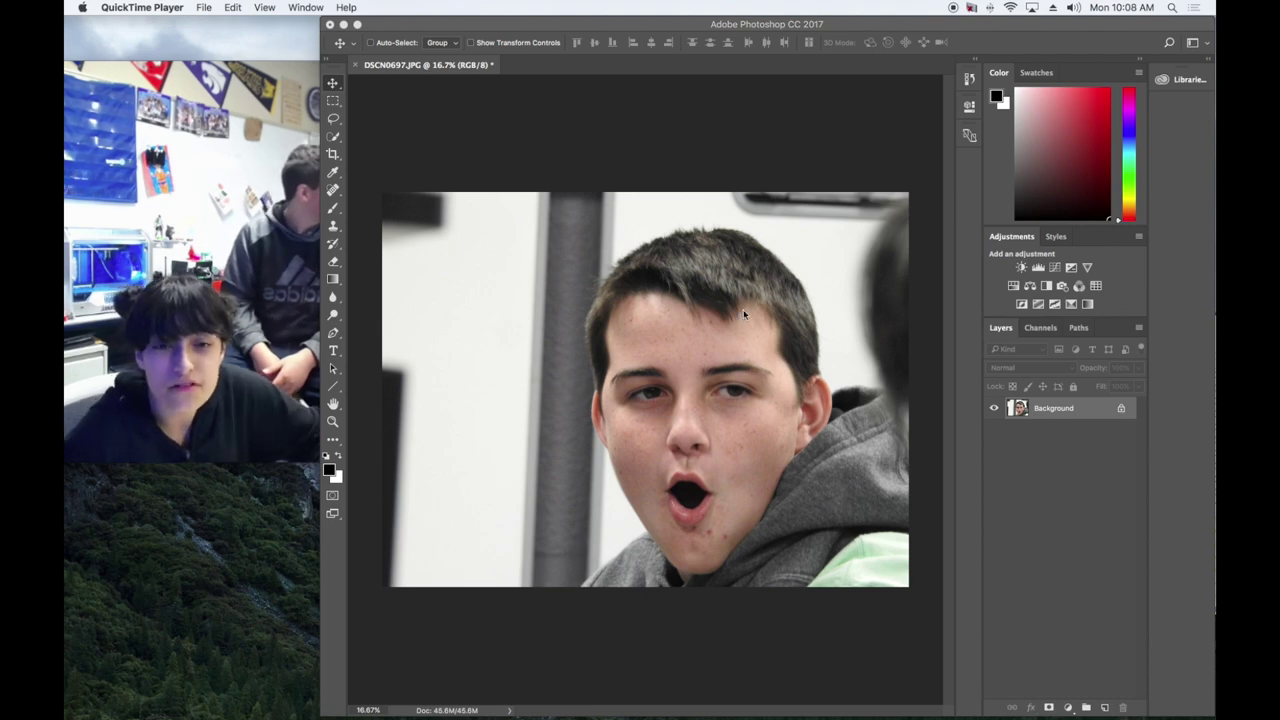
Duplicate the Background layer to create a Background copy layer
{"action": "left_click", "coordinate": [1051, 414]}
{"action": "right_click", "coordinate": [1051, 414]}
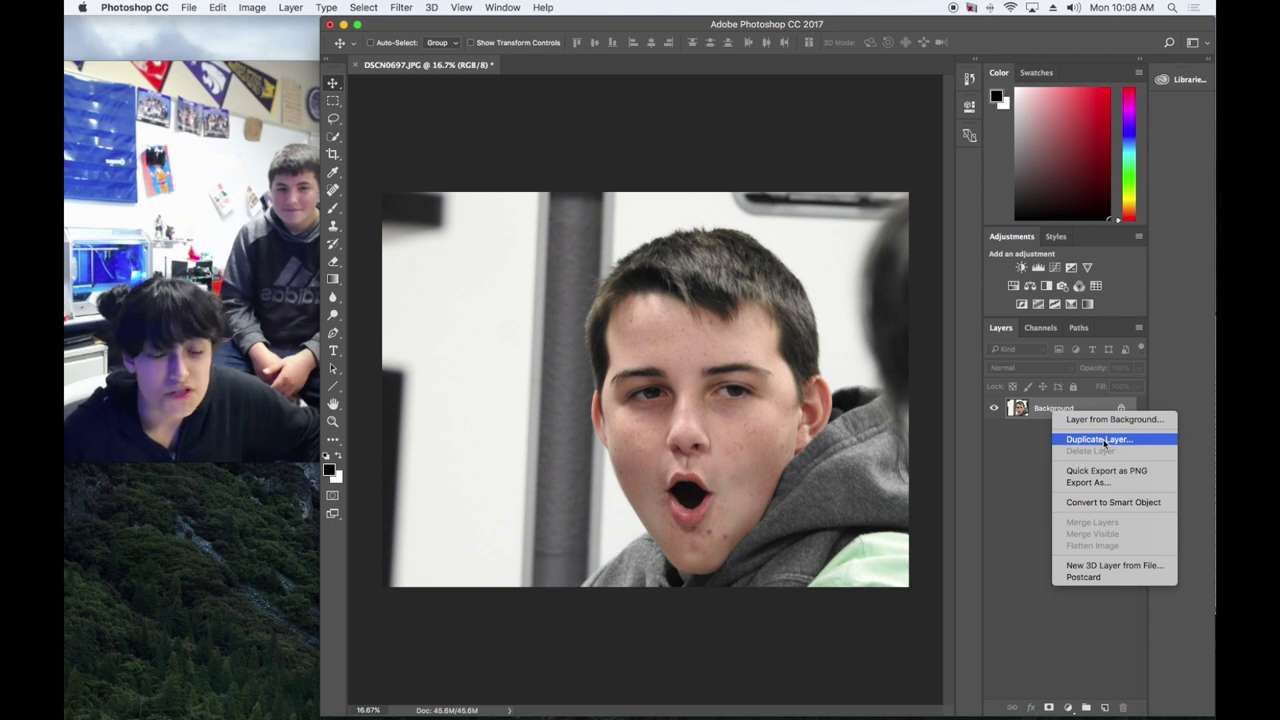
{"action": "left_click", "coordinate": [1100, 440]}
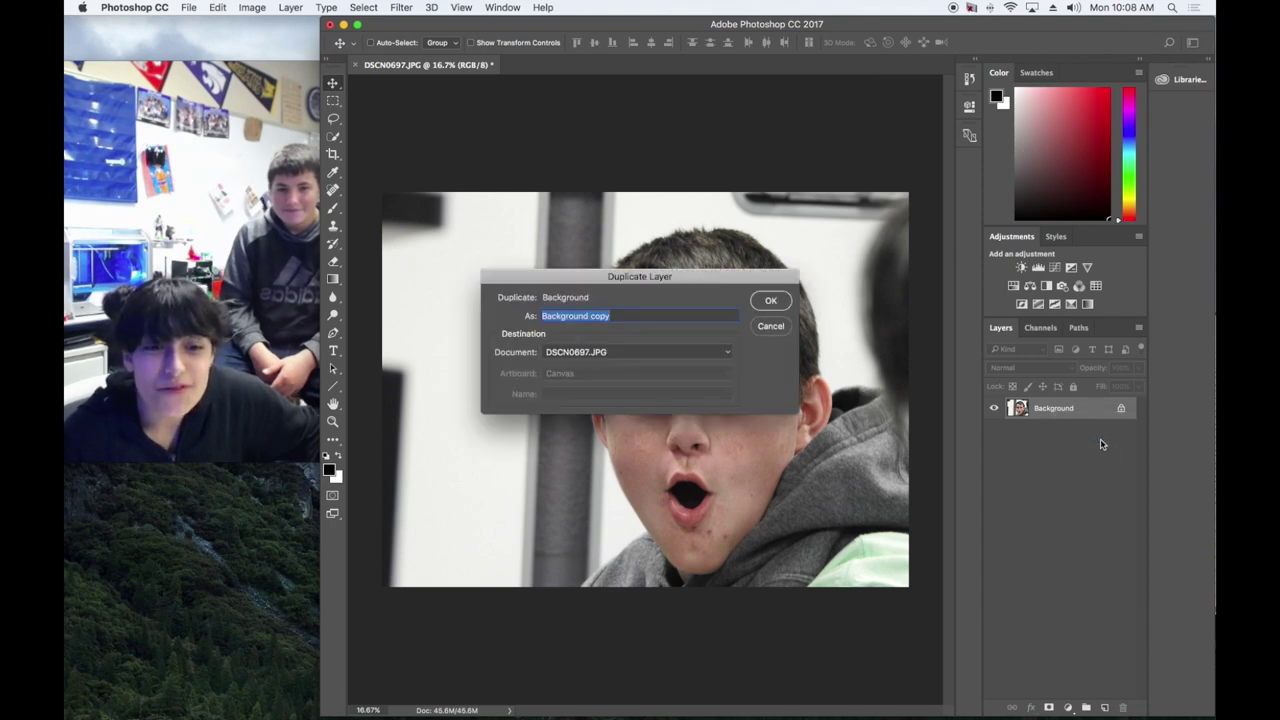
{"action": "left_click", "coordinate": [764, 306]}
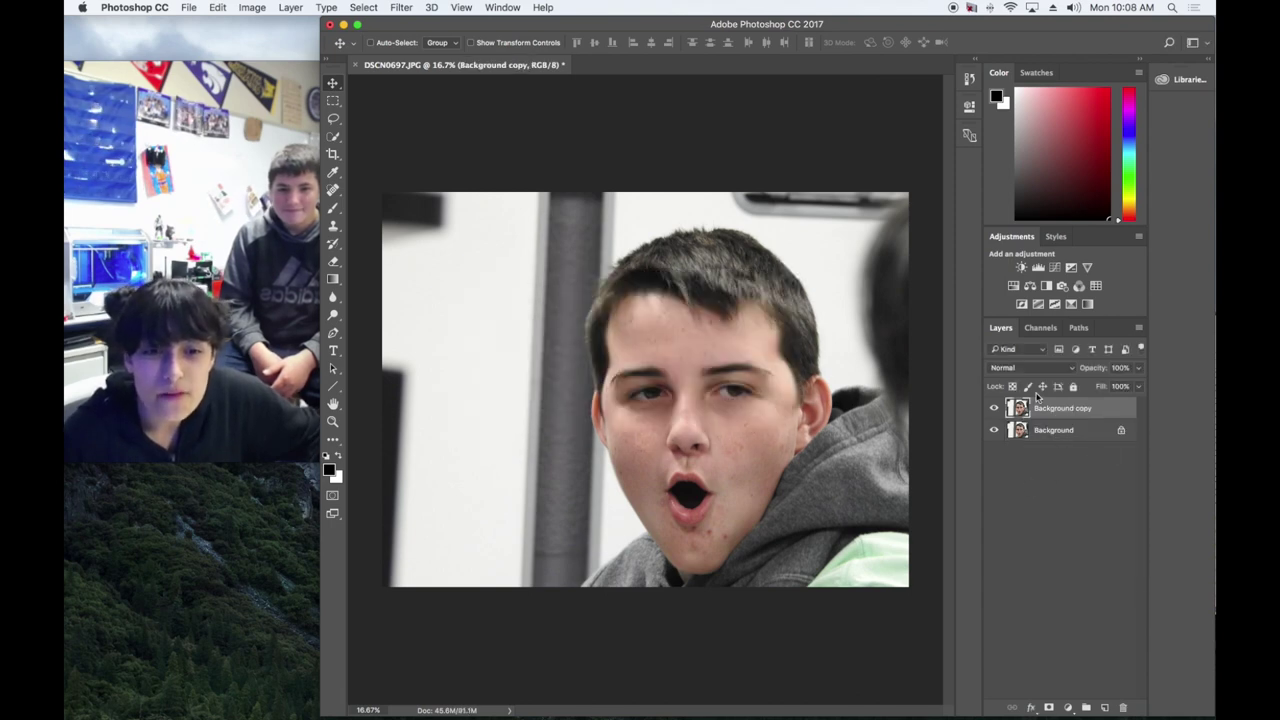
Add a Hue/Saturation adjustment layer with Saturation set to -100
{"action": "left_click", "coordinate": [1067, 708]}
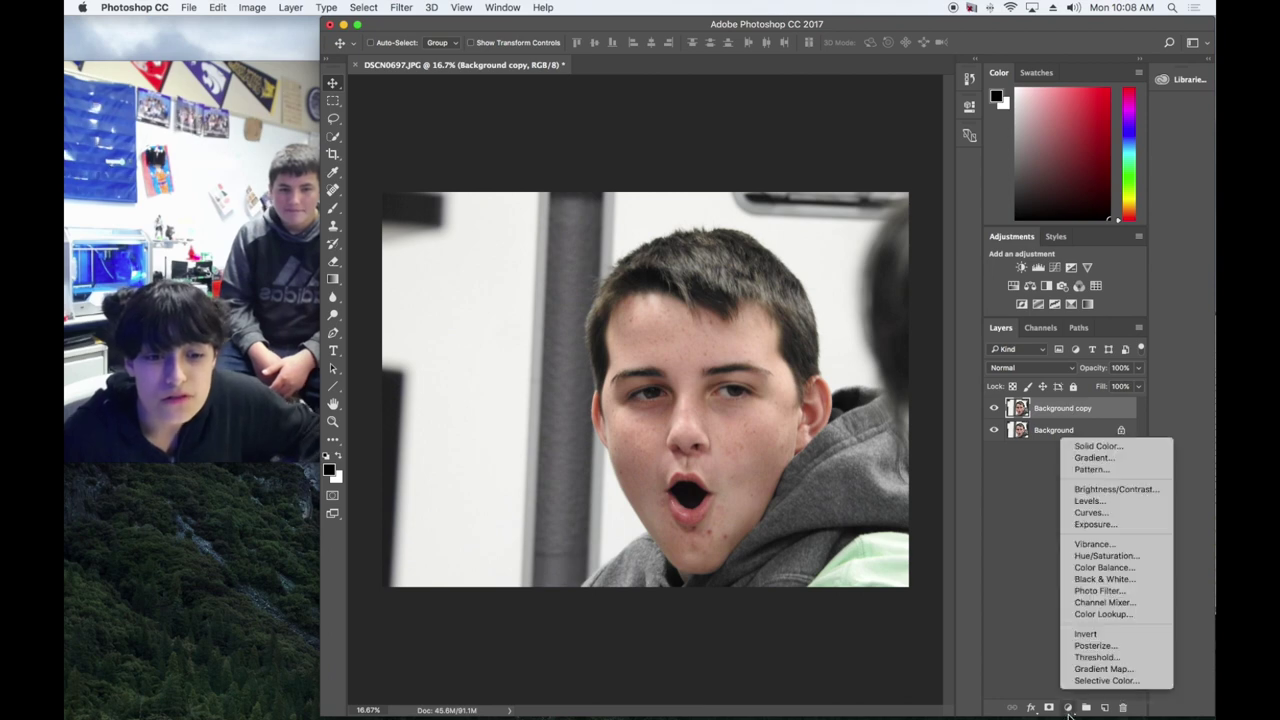
{"action": "left_click", "coordinate": [1100, 555]}
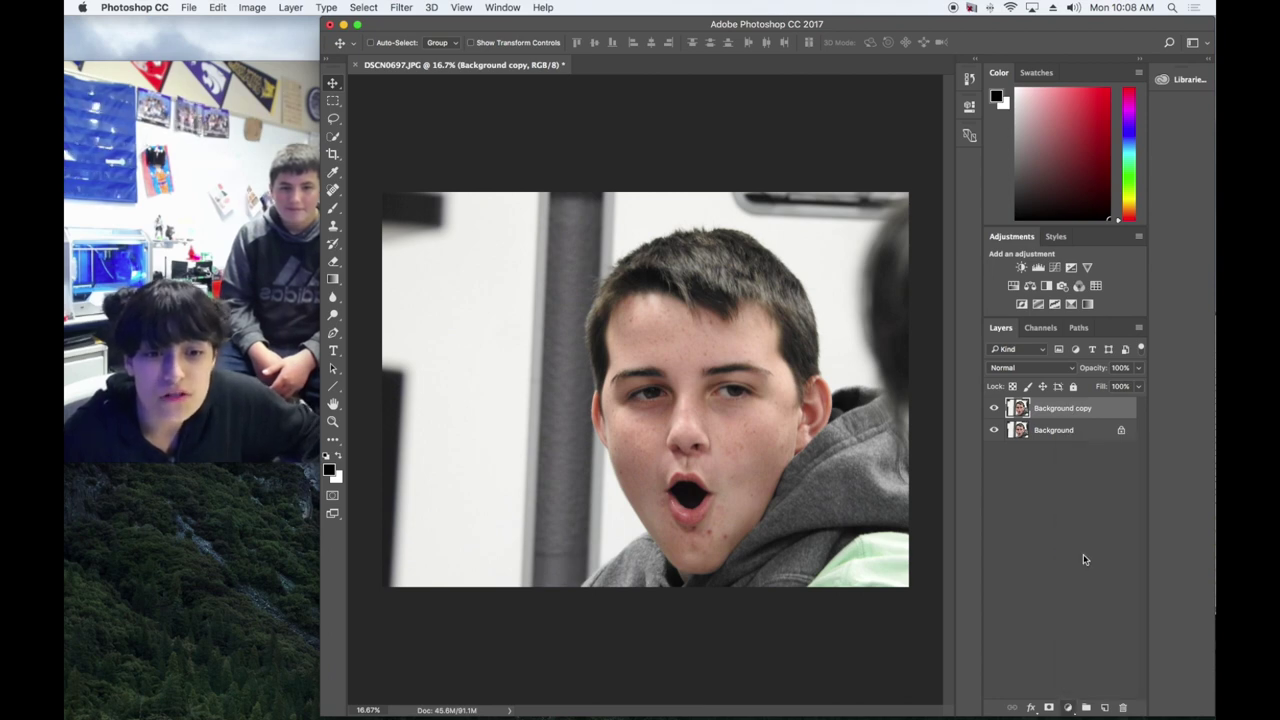
{"action": "left_click_drag", "start_coordinate": [851, 220], "coordinate": [755, 221]}
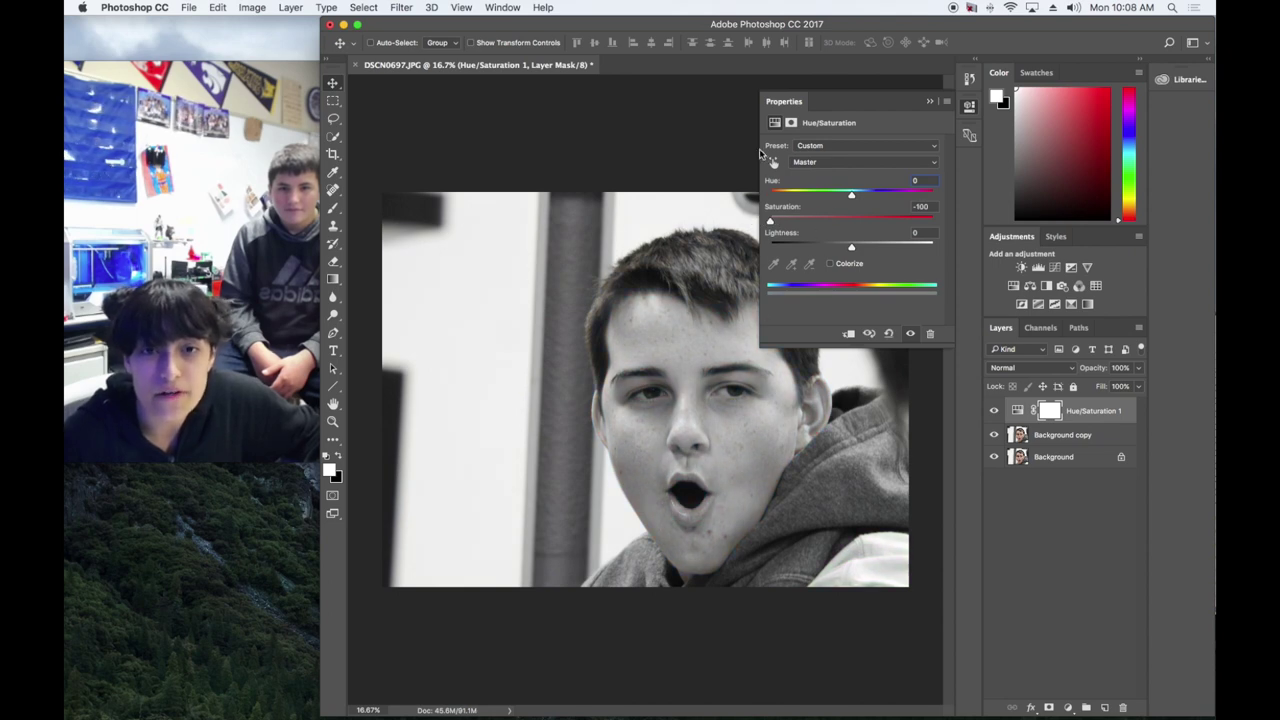
Set the Background copy layer's blend mode to Color Dodge and invert it with Cmd+I
{"action": "left_click", "coordinate": [930, 103]}
{"action": "left_click", "coordinate": [1063, 436]}
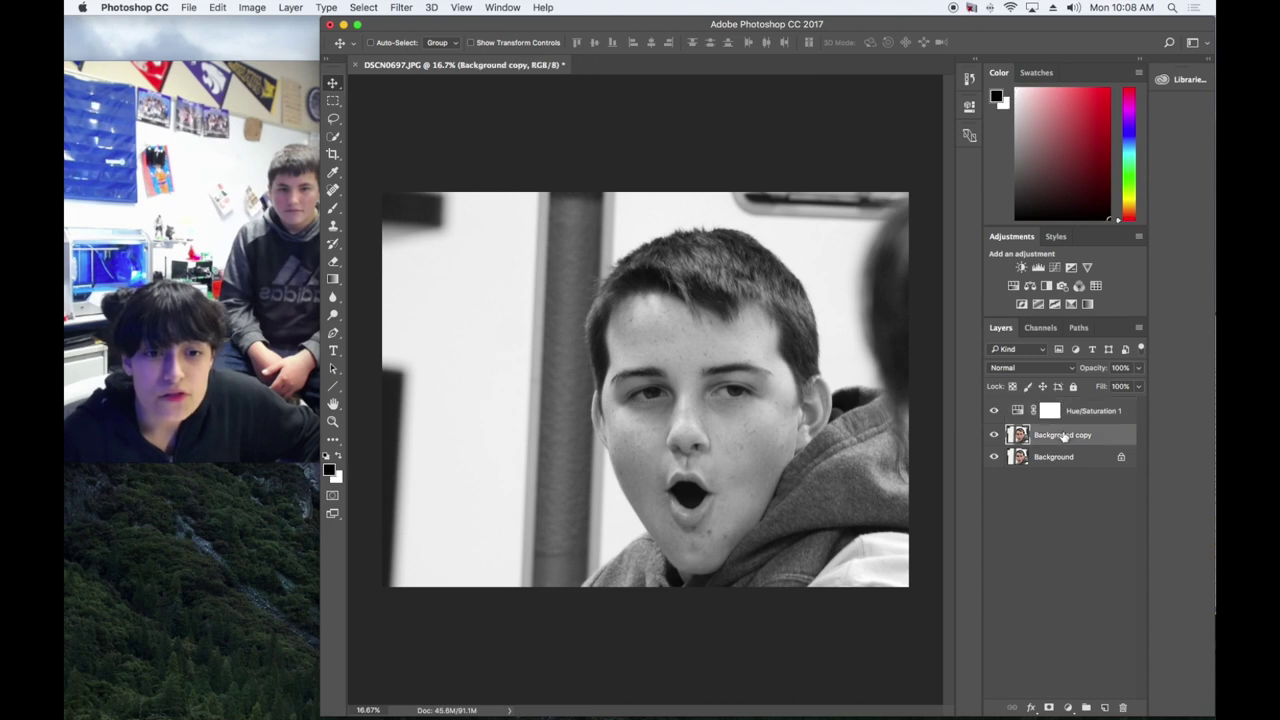
{"action": "left_click", "coordinate": [1045, 374]}
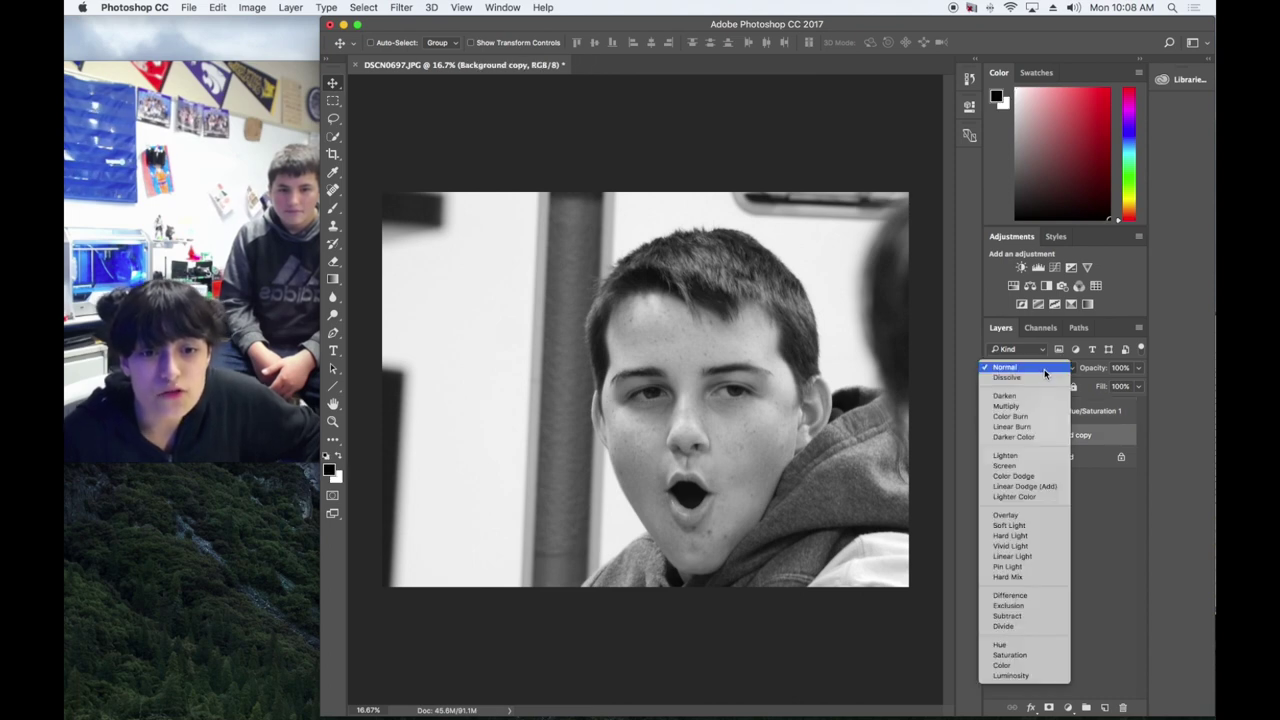
{"action": "left_click", "coordinate": [1030, 477]}
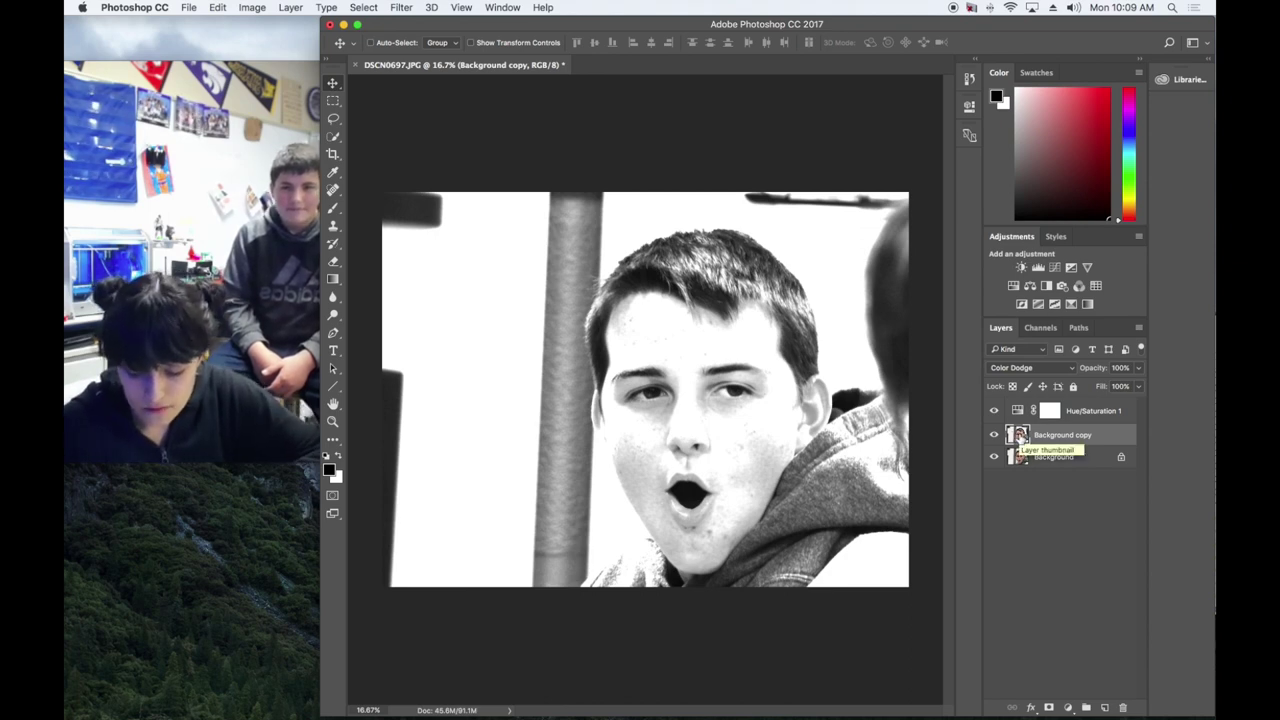
{"action": "key", "text": "super+i"}
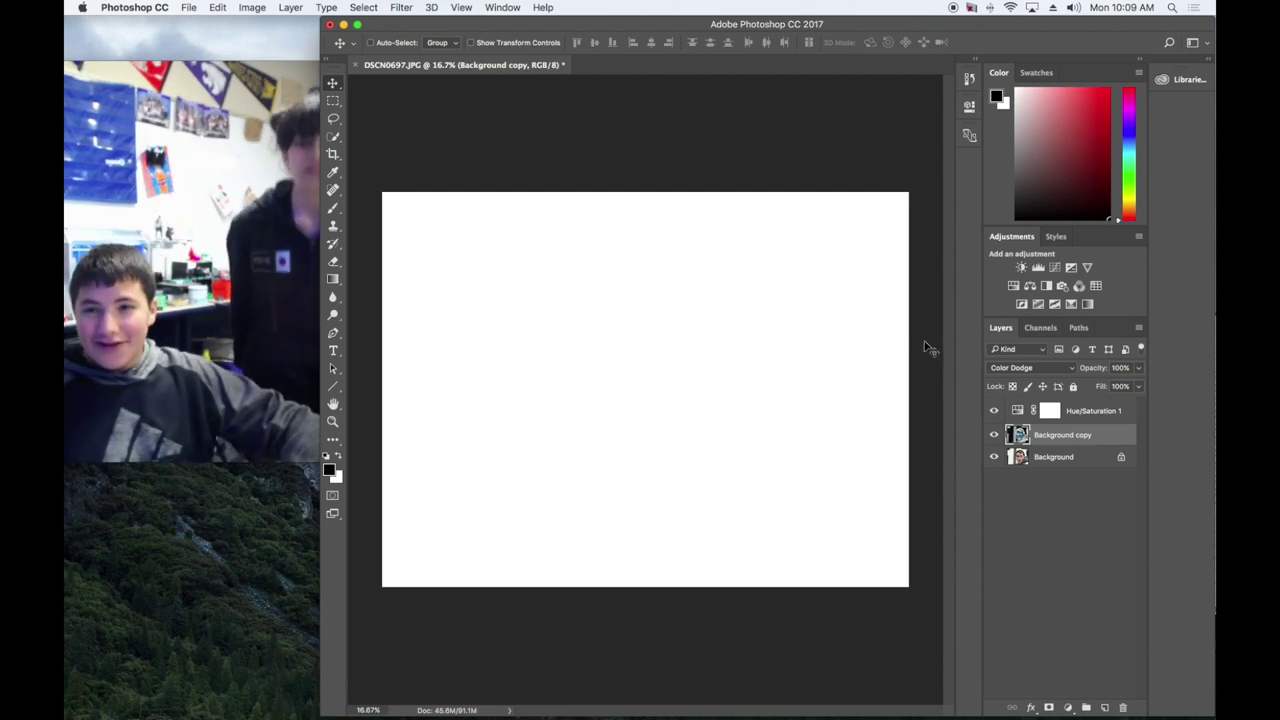
Apply a Gaussian Blur of about 33.1 pixels radius to the inverted Background copy
{"action": "left_click", "coordinate": [406, 8]}
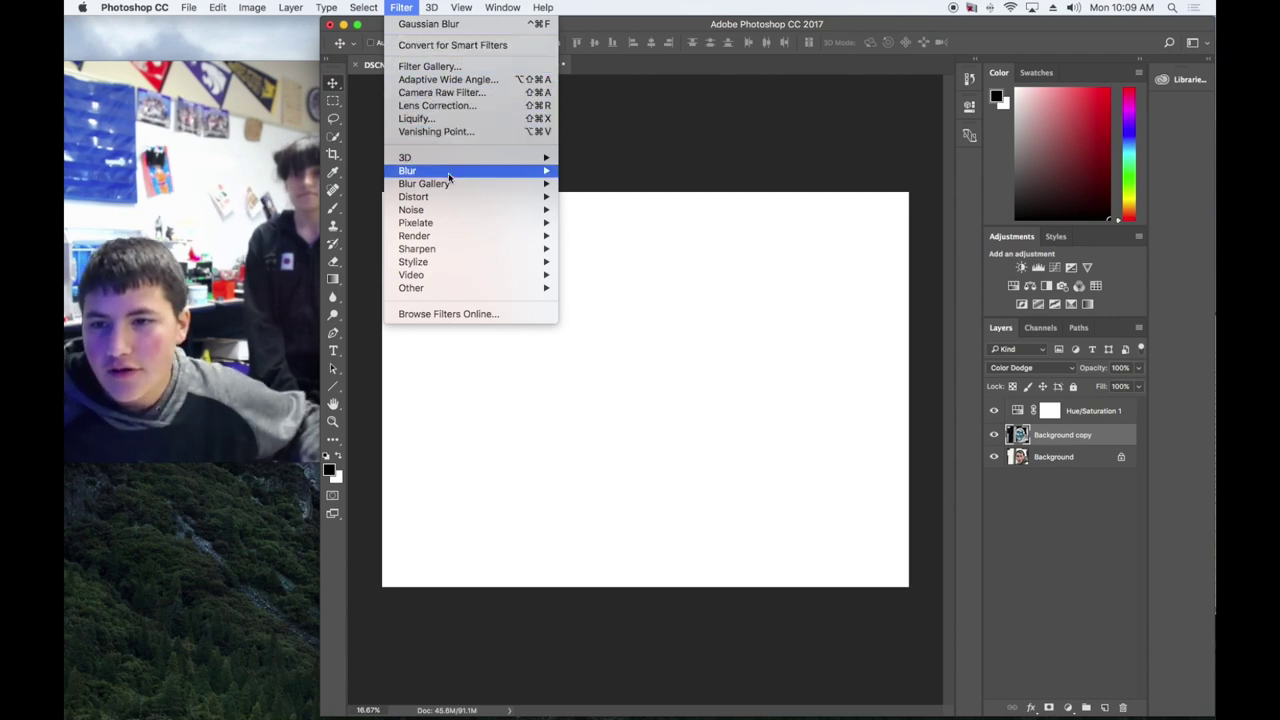
{"action": "mouse_move", "coordinate": [449, 177]}
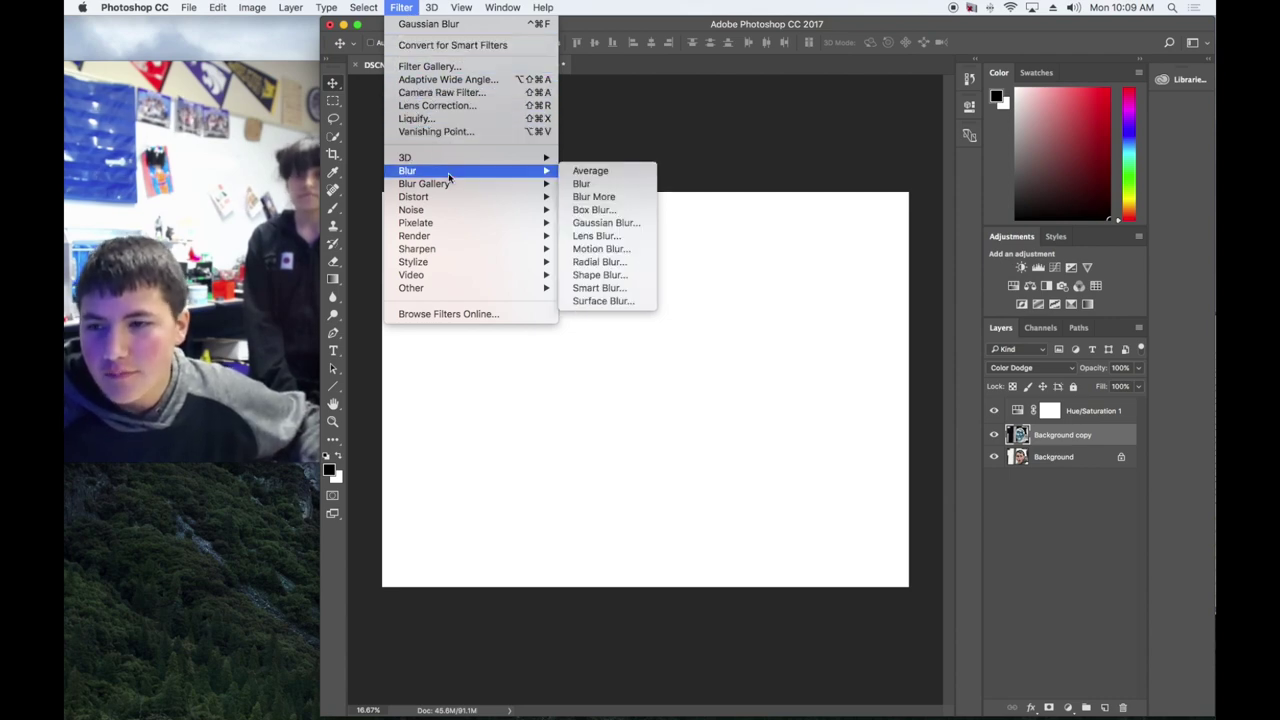
{"action": "left_click", "coordinate": [608, 224]}
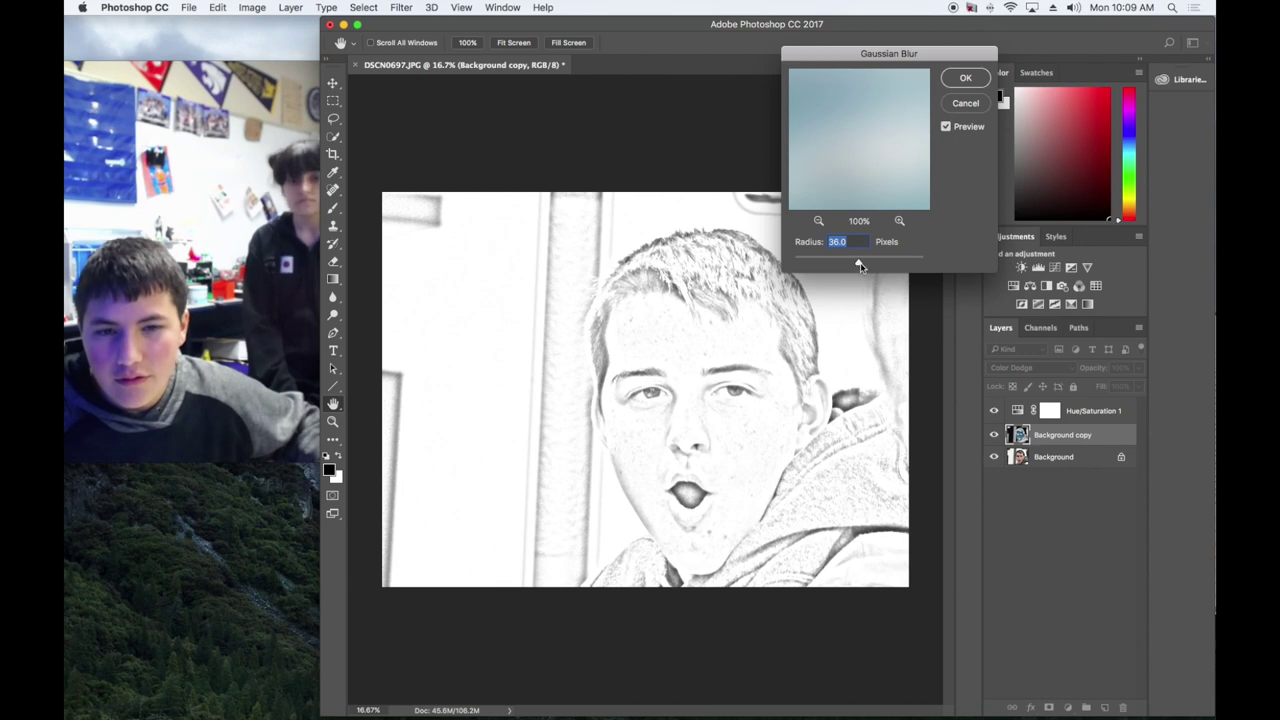
{"action": "mouse_move", "coordinate": [858, 265]}
{"action": "left_mouse_down"}
{"action": "mouse_move", "coordinate": [842, 267]}
{"action": "mouse_move", "coordinate": [856, 266]}
{"action": "left_mouse_up"}
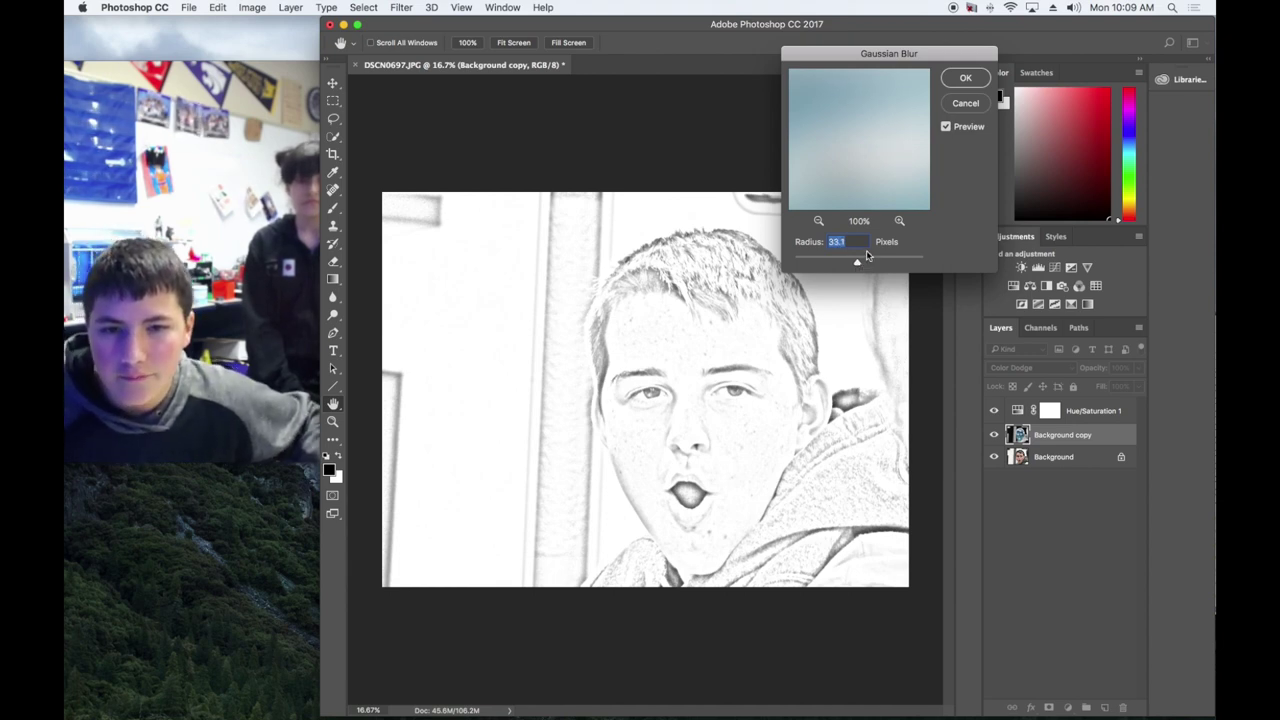
{"action": "left_click", "coordinate": [963, 82]}
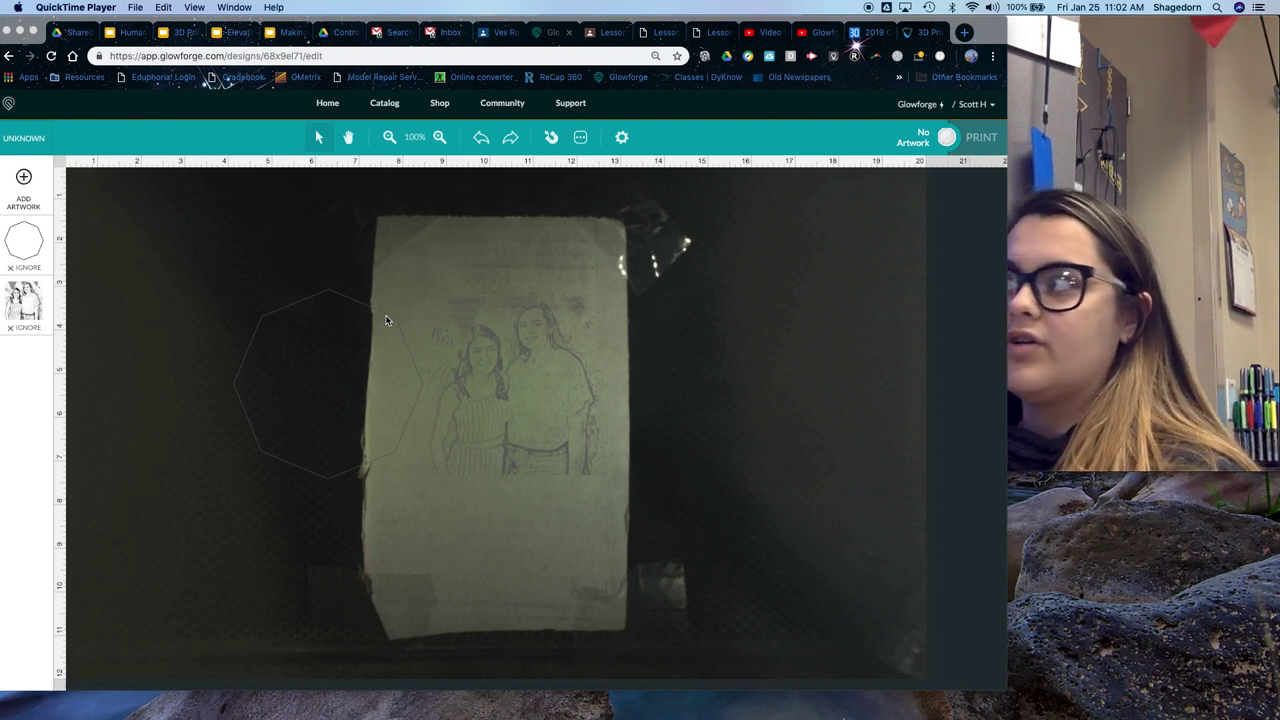
Enlarge the two-person sketch slightly and shift it lower on the material
{"action": "left_click", "coordinate": [512, 329]}
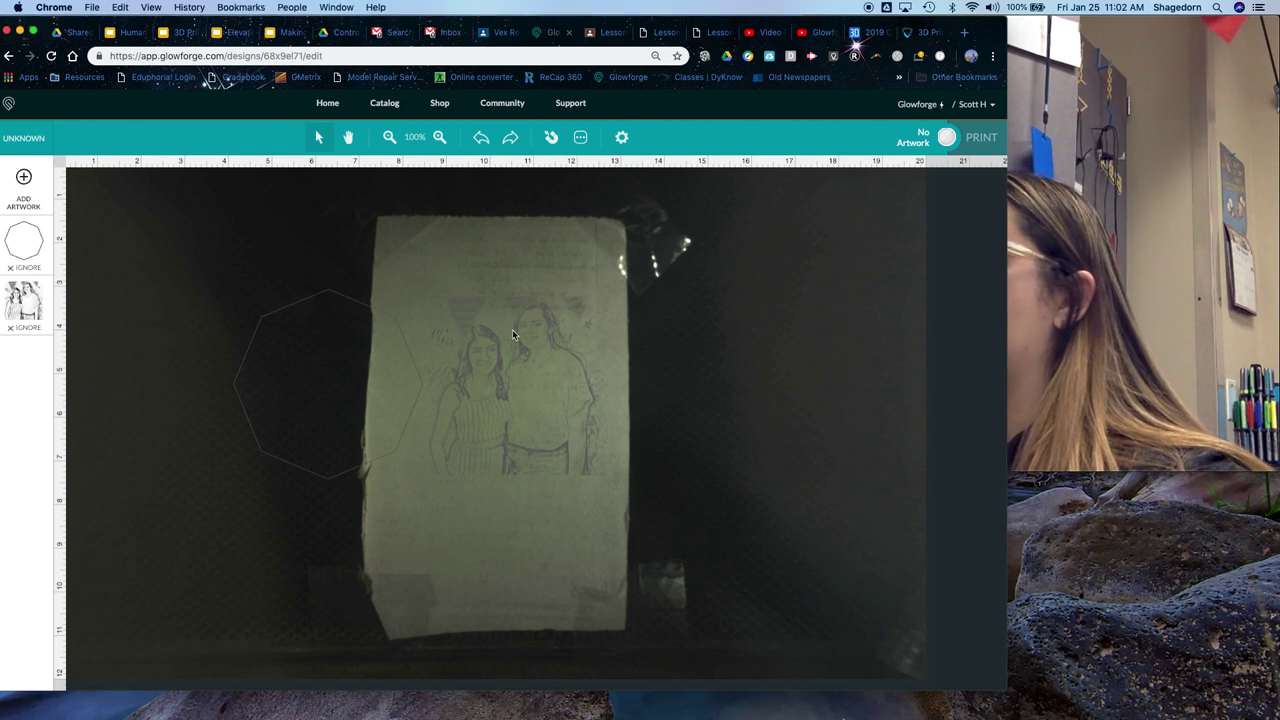
{"action": "left_click", "coordinate": [512, 330]}
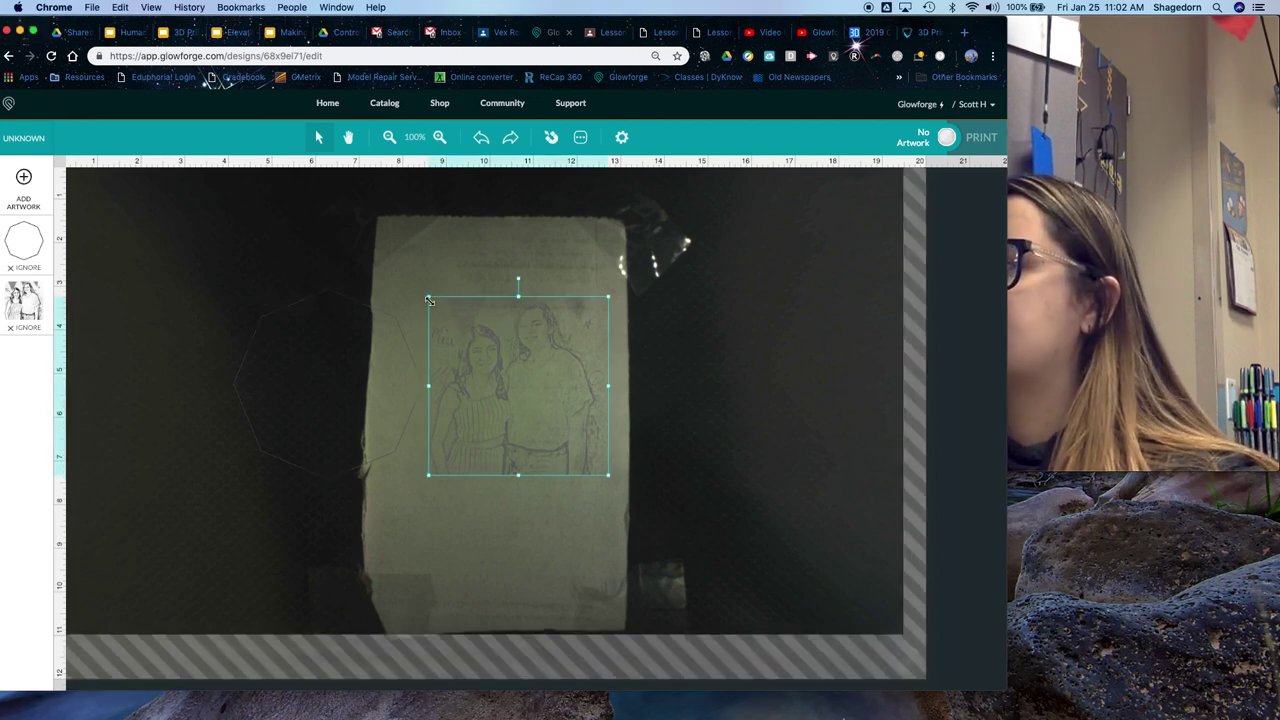
{"action": "left_click_drag", "start_coordinate": [429, 300], "coordinate": [406, 274]}
{"action": "left_click_drag", "start_coordinate": [509, 340], "coordinate": [504, 362]}
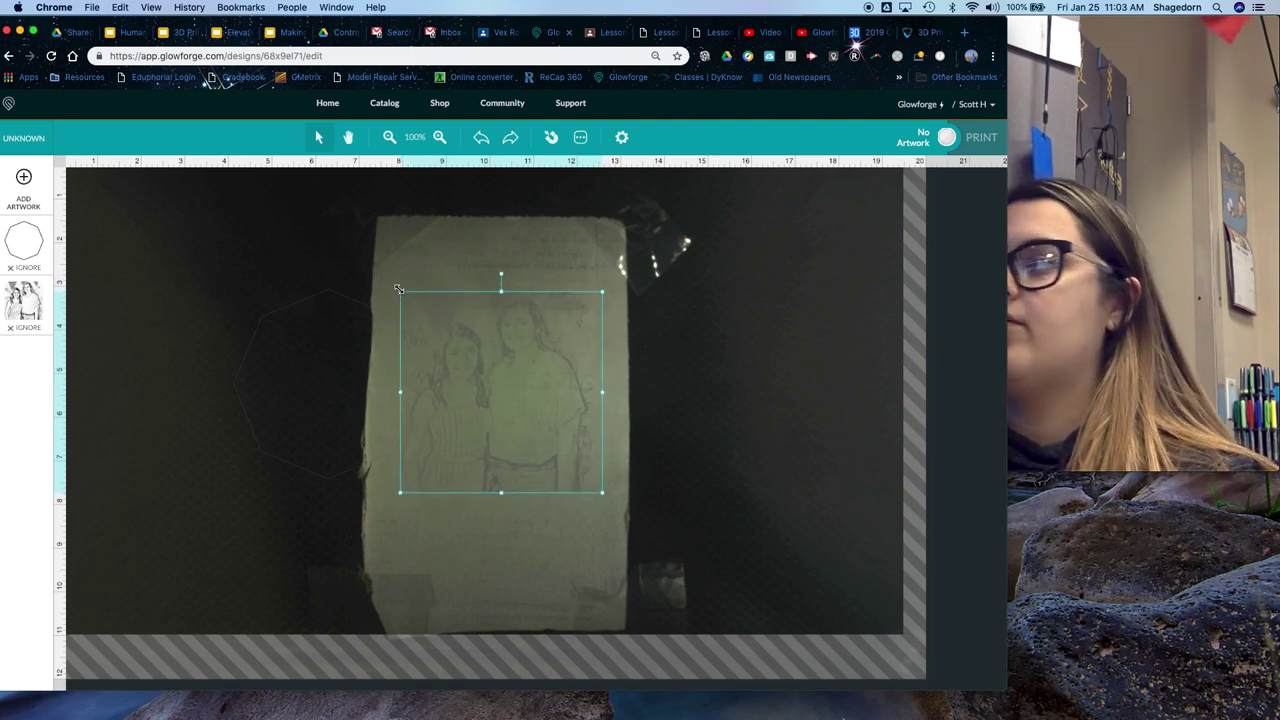
{"action": "left_click_drag", "start_coordinate": [398, 289], "coordinate": [394, 286]}
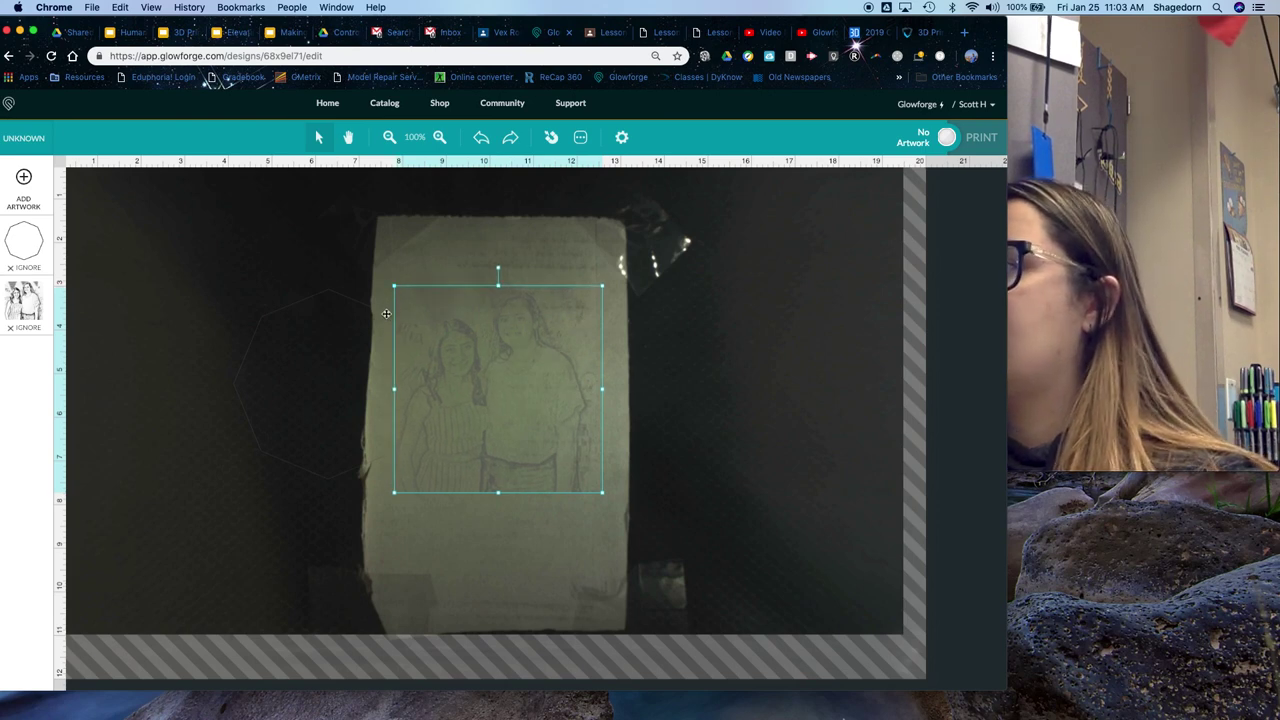
Move the octagon onto the photo and enlarge it, centred around the two portraits
{"action": "left_click", "coordinate": [385, 313]}
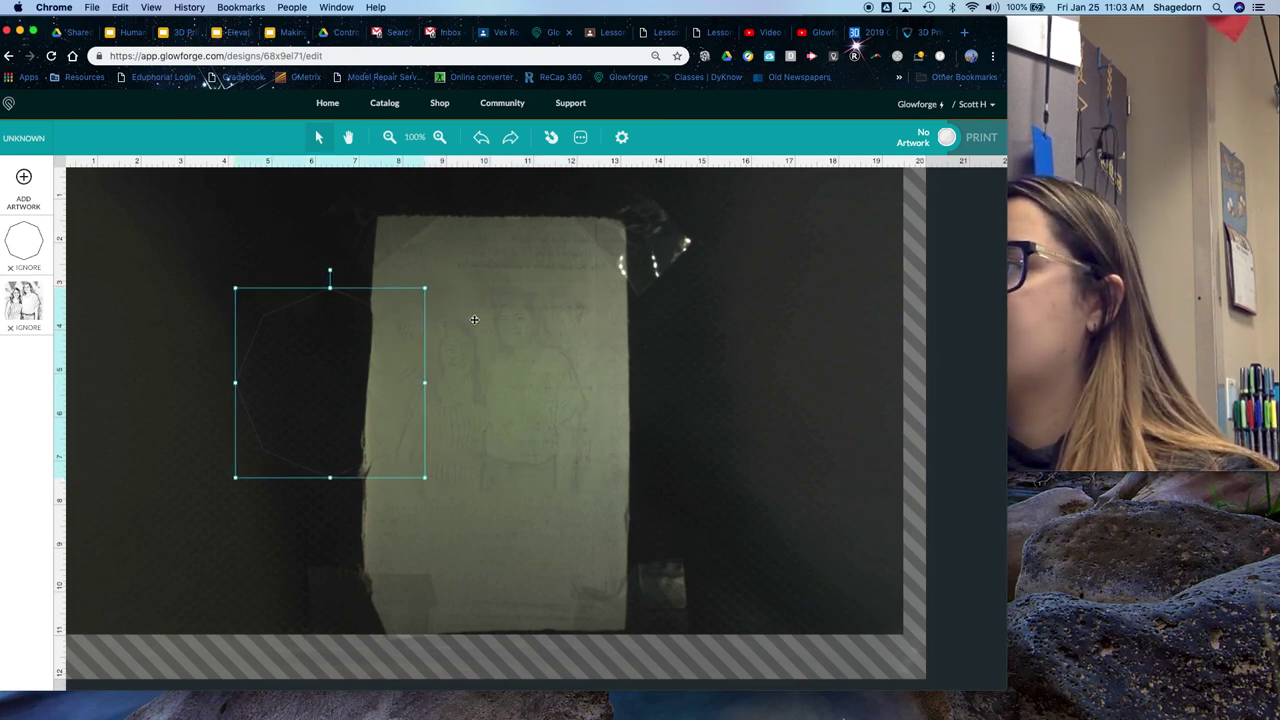
{"action": "left_click_drag", "start_coordinate": [379, 313], "coordinate": [551, 326]}
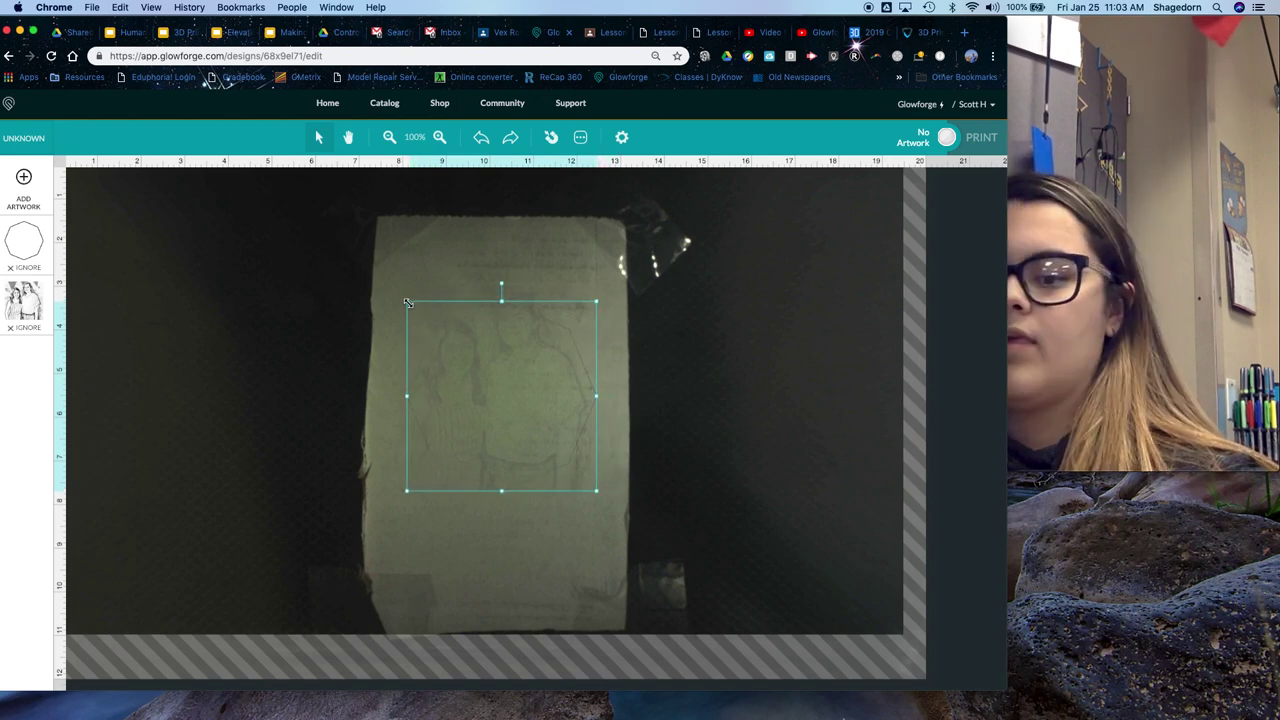
{"action": "left_click_drag", "start_coordinate": [407, 302], "coordinate": [358, 256]}
{"action": "left_click_drag", "start_coordinate": [484, 349], "coordinate": [500, 370]}
{"action": "left_click_drag", "start_coordinate": [379, 279], "coordinate": [371, 273]}
{"action": "left_click_drag", "start_coordinate": [455, 354], "coordinate": [461, 356]}
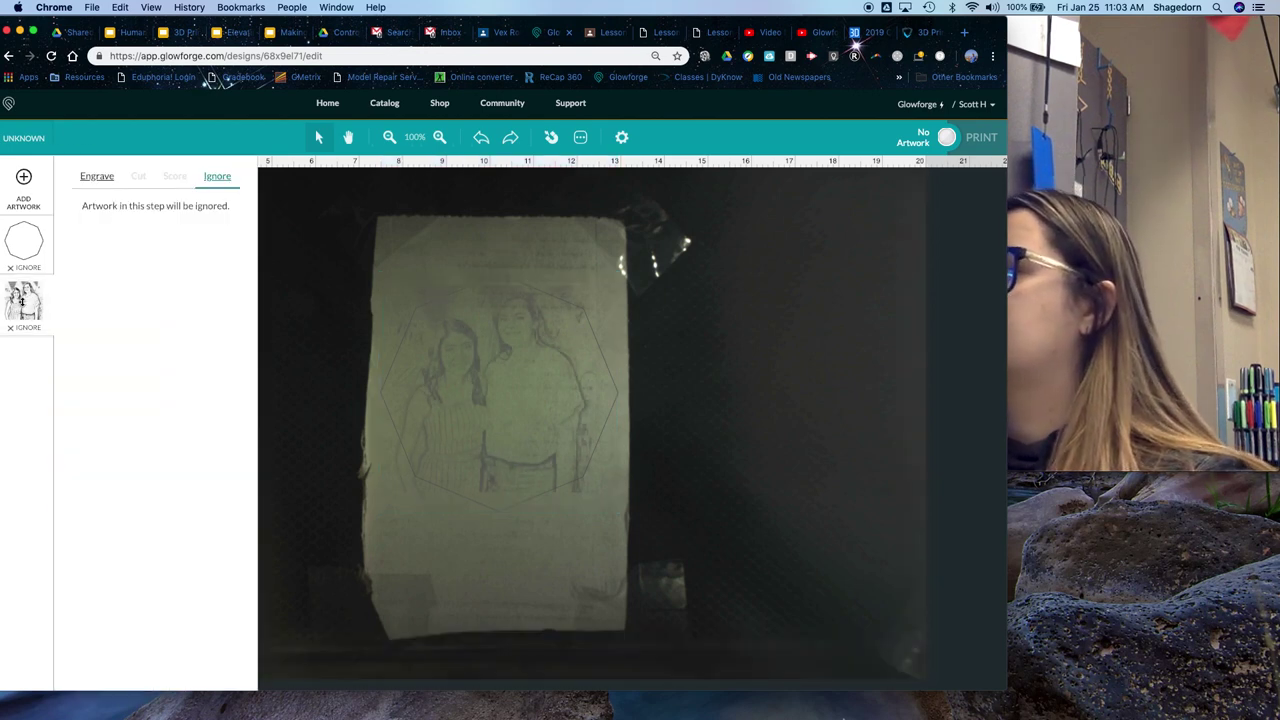
Set the photo to engrave manually at Precision Power 99 and 340 lines per inch
{"action": "left_click", "coordinate": [91, 183]}
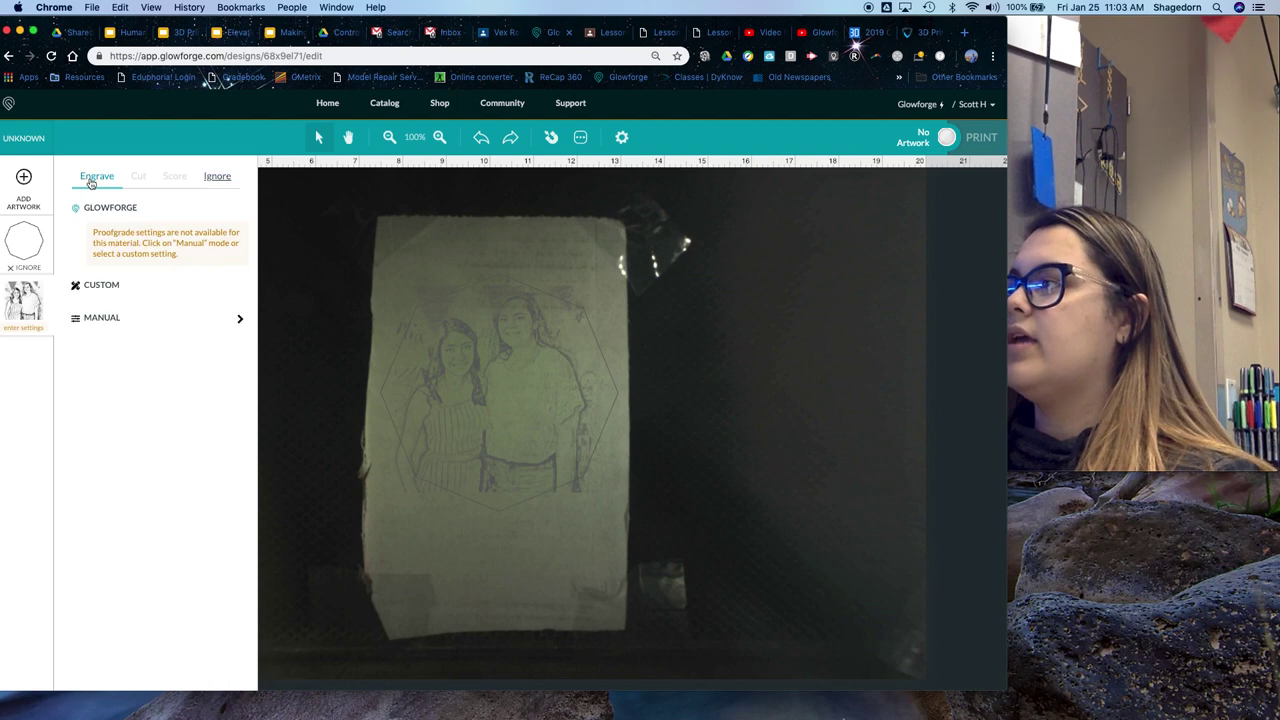
{"action": "left_click", "coordinate": [112, 317]}
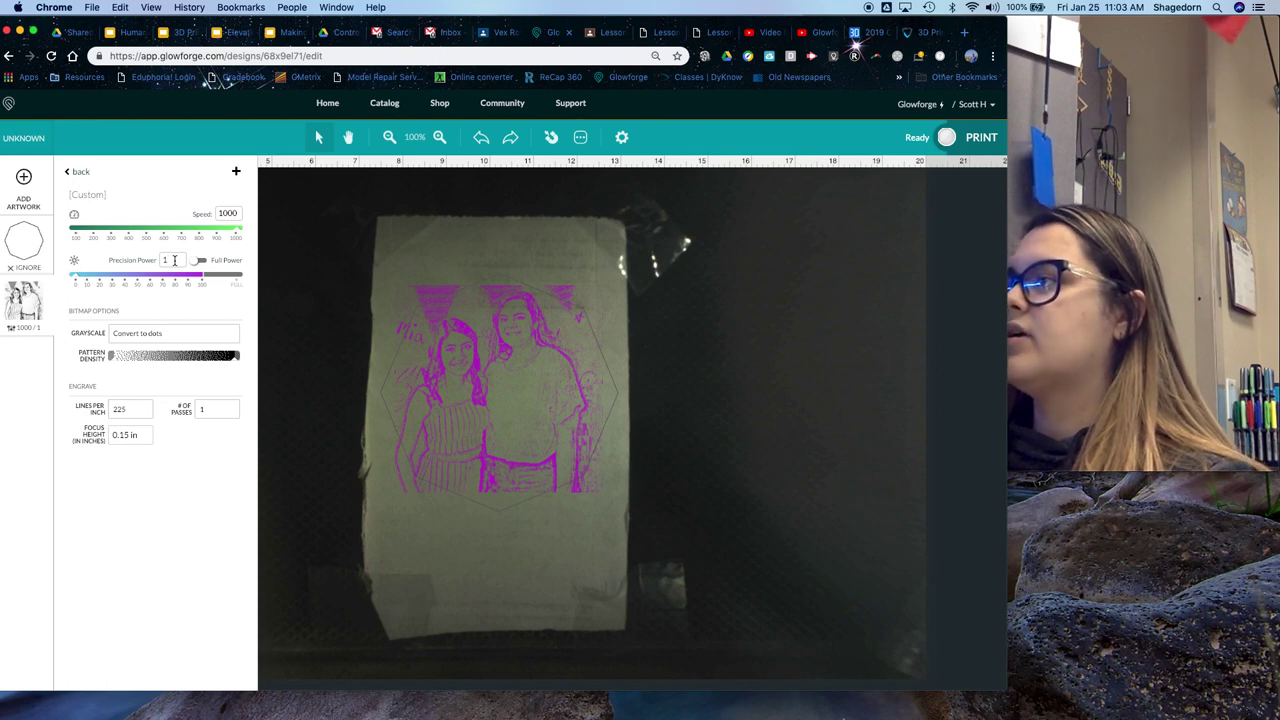
{"action": "type", "text": "99"}
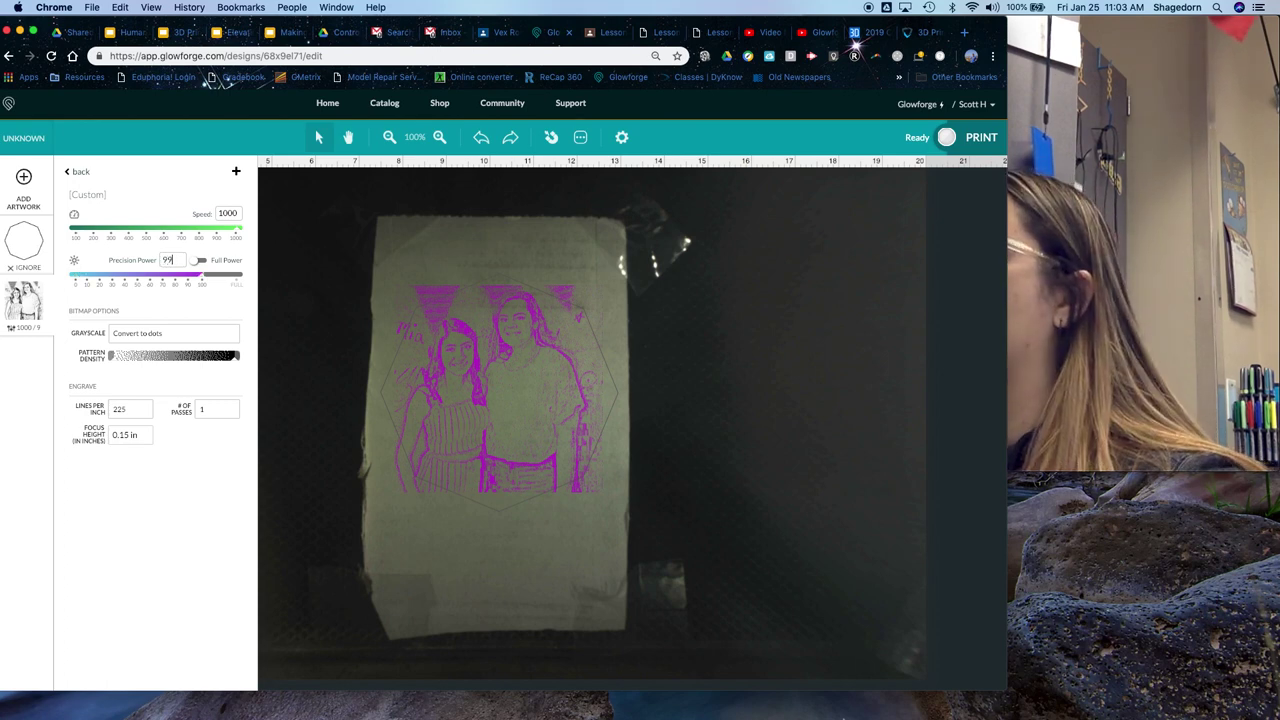
{"action": "left_click", "coordinate": [140, 417]}
{"action": "scroll", "coordinate": [143, 470], "scroll_direction": "down", "scroll_amount": 2}
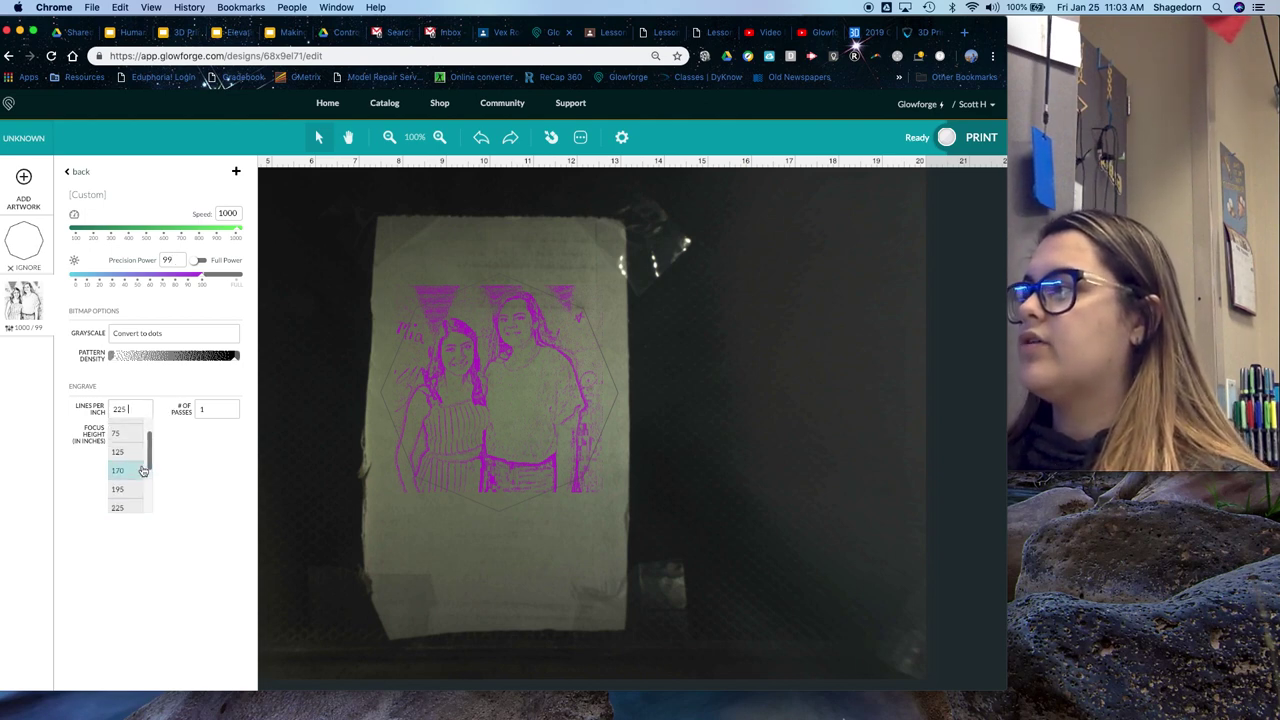
{"action": "scroll", "coordinate": [143, 470], "scroll_direction": "down", "scroll_amount": 4}
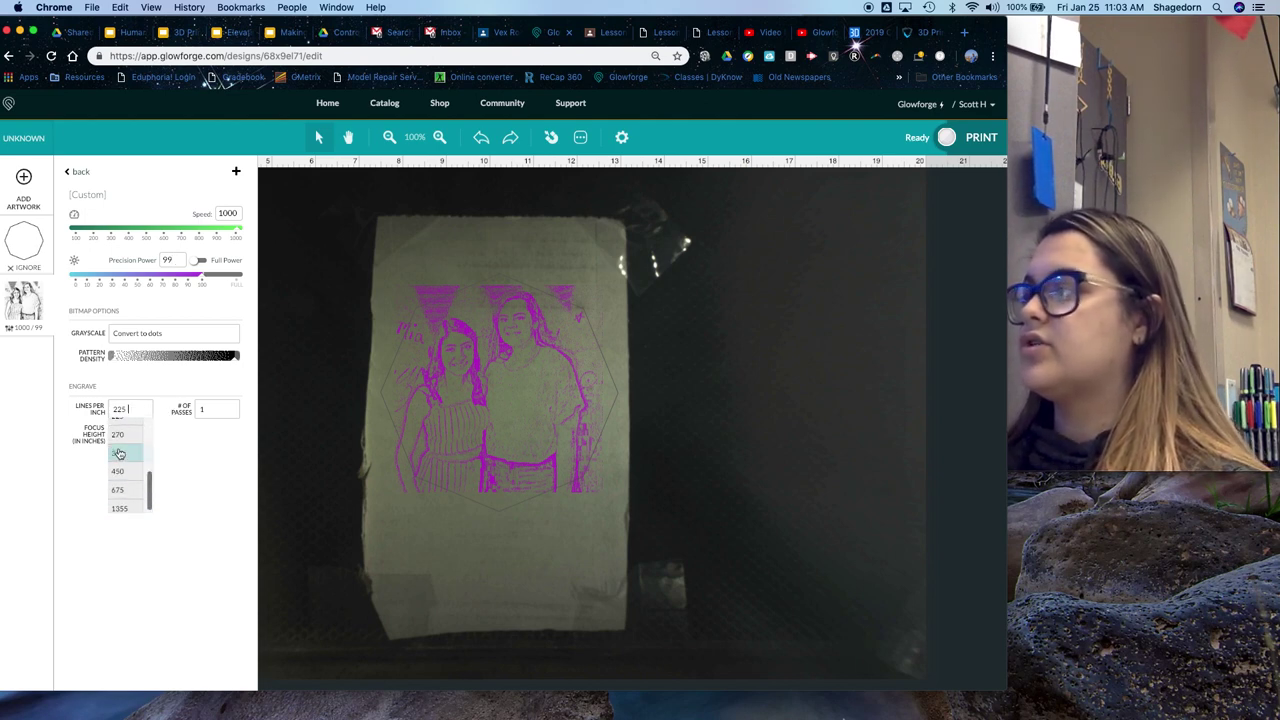
{"action": "left_click", "coordinate": [118, 453]}
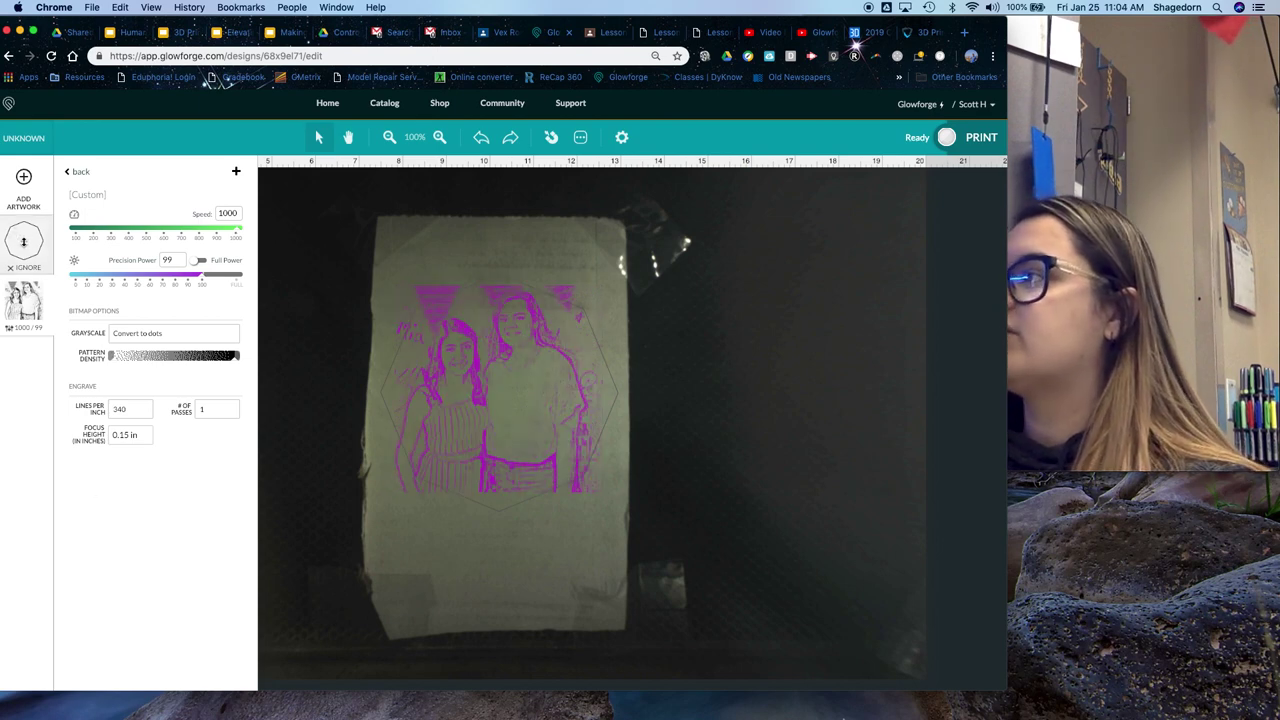
{"action": "left_click", "coordinate": [24, 241]}
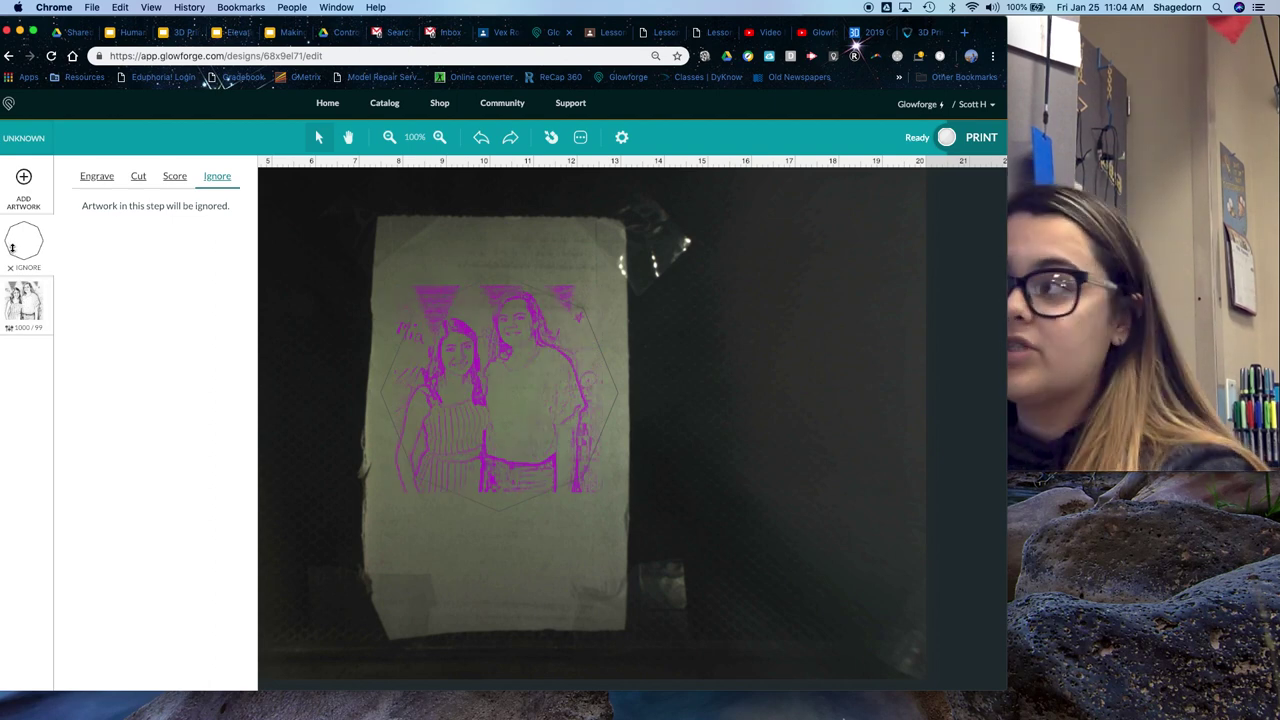
Set the octagon to cut manually at full power with 2 passes
{"action": "left_click", "coordinate": [142, 180]}
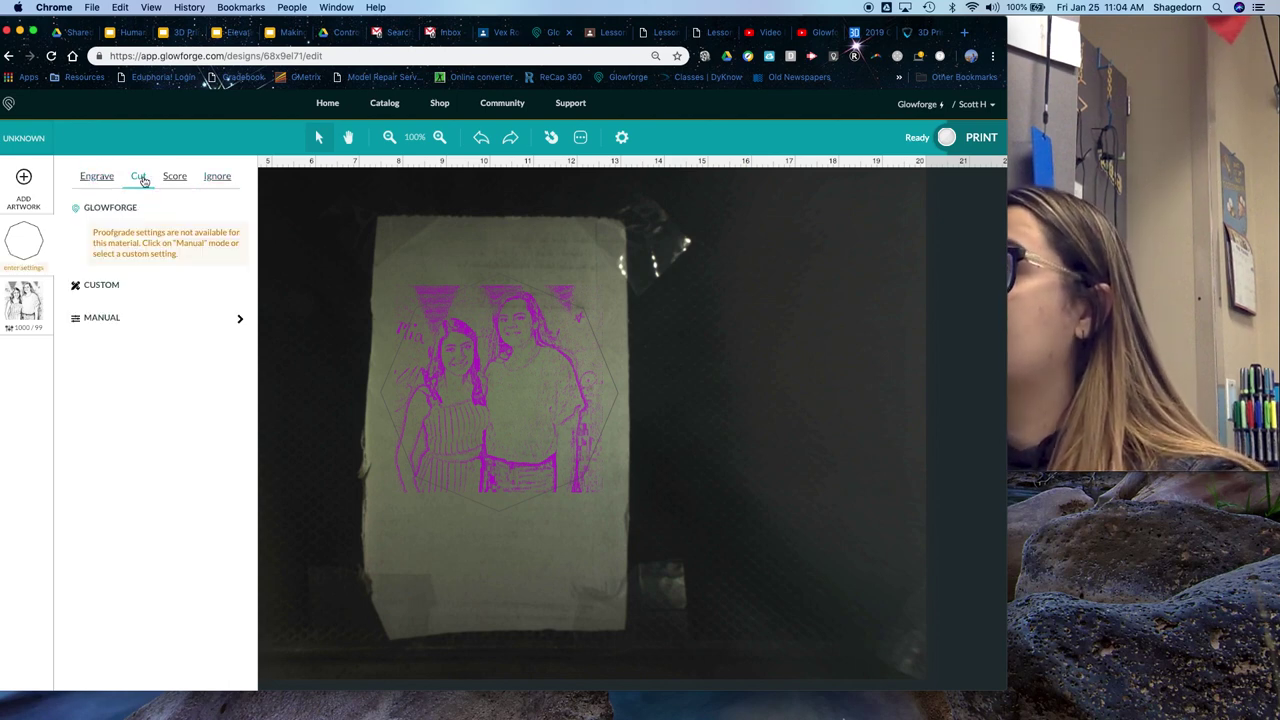
{"action": "left_click", "coordinate": [100, 323]}
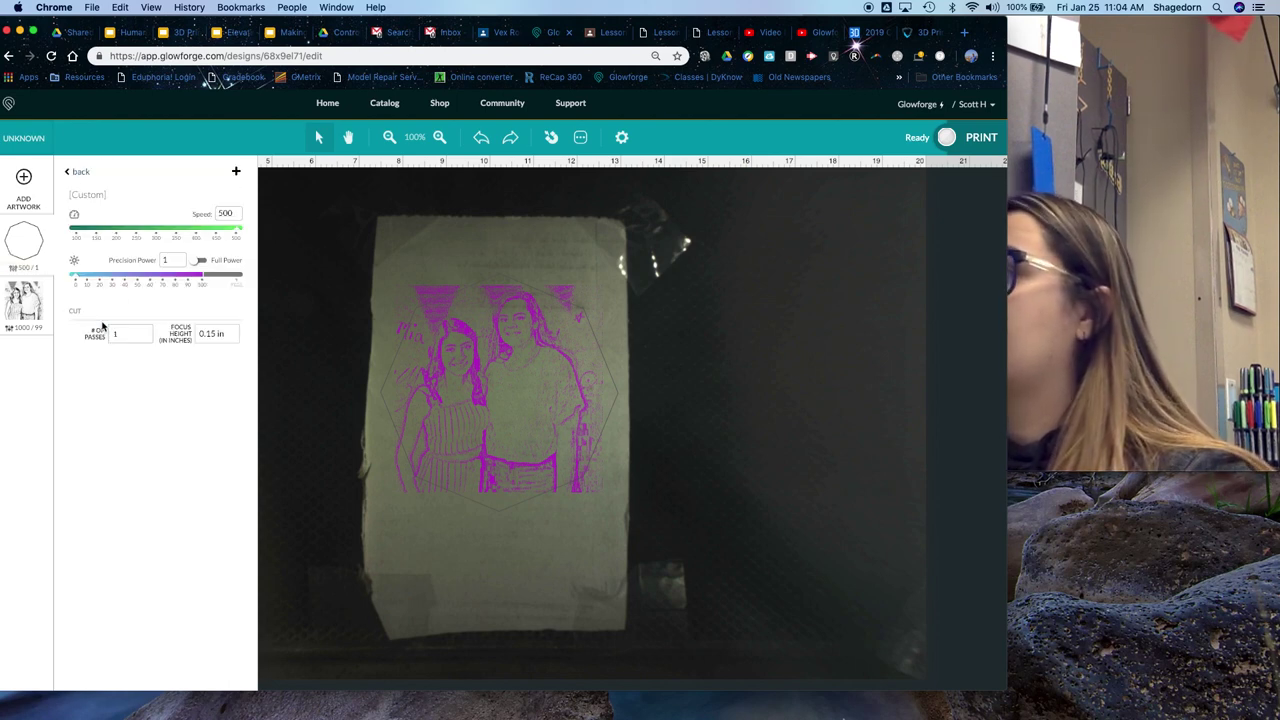
{"action": "left_click", "coordinate": [198, 260]}
{"action": "left_click", "coordinate": [145, 337]}
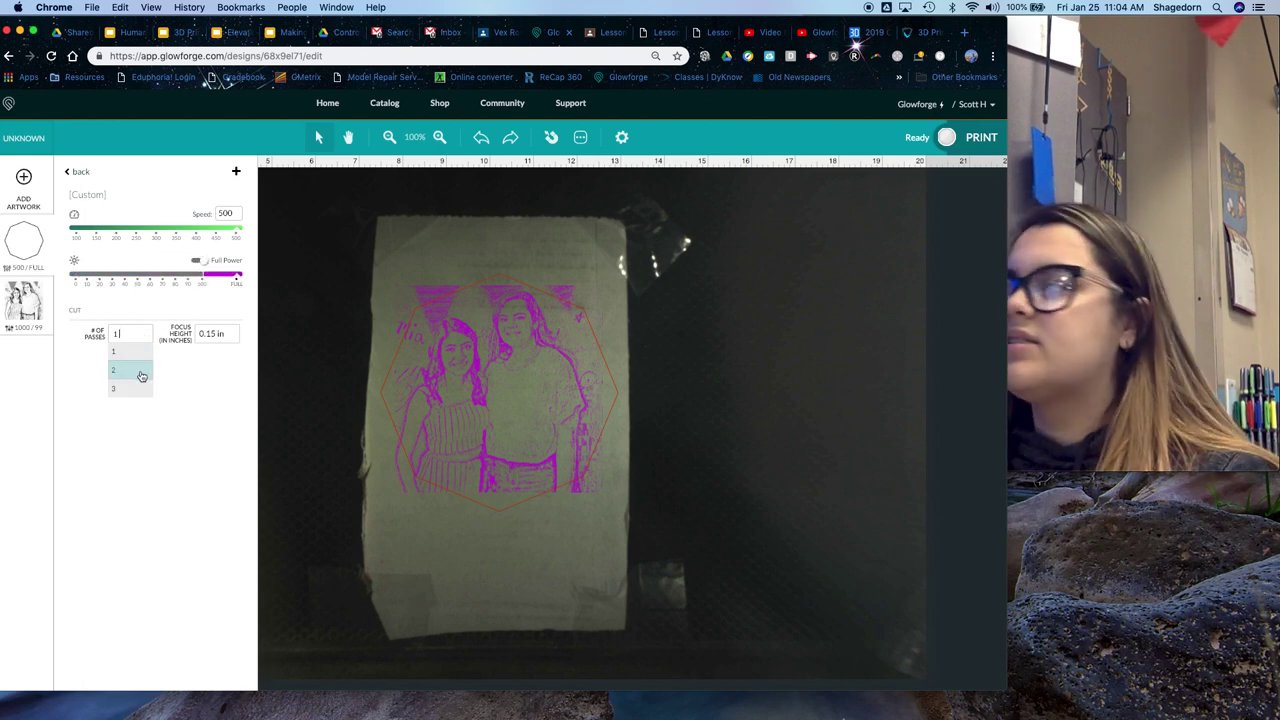
{"action": "left_click", "coordinate": [142, 372]}
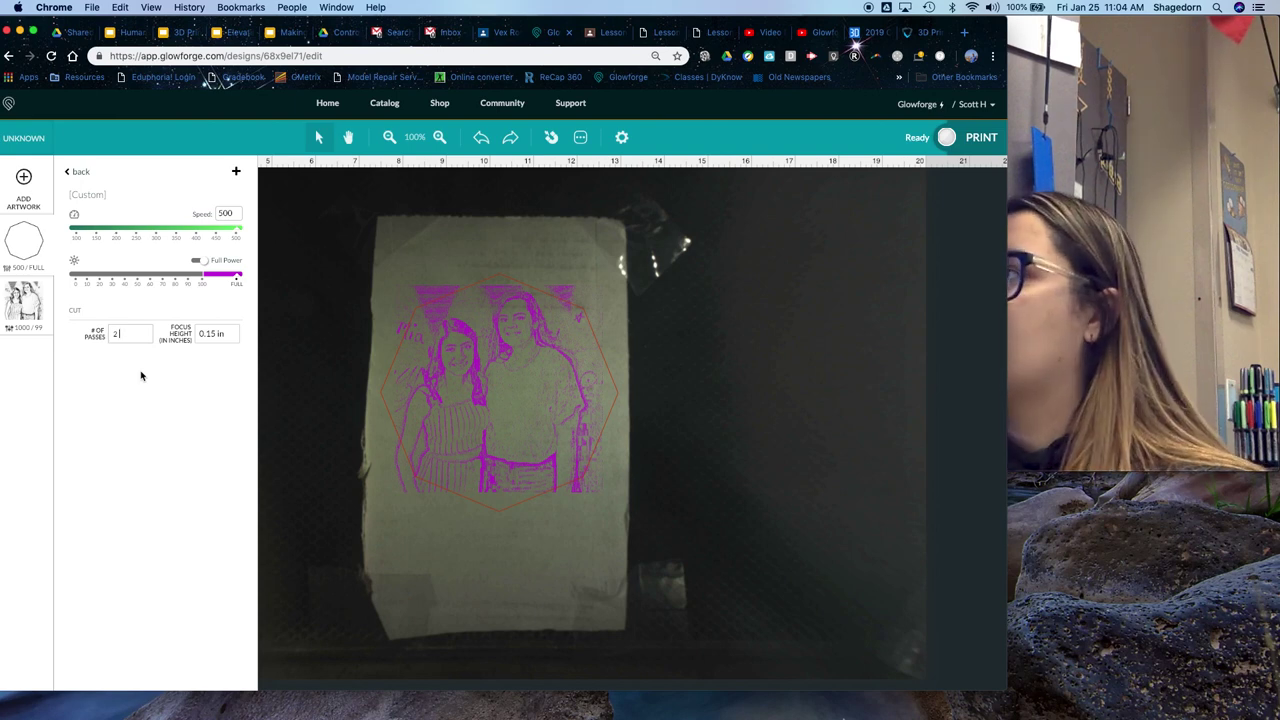
{"action": "left_click", "coordinate": [27, 311]}
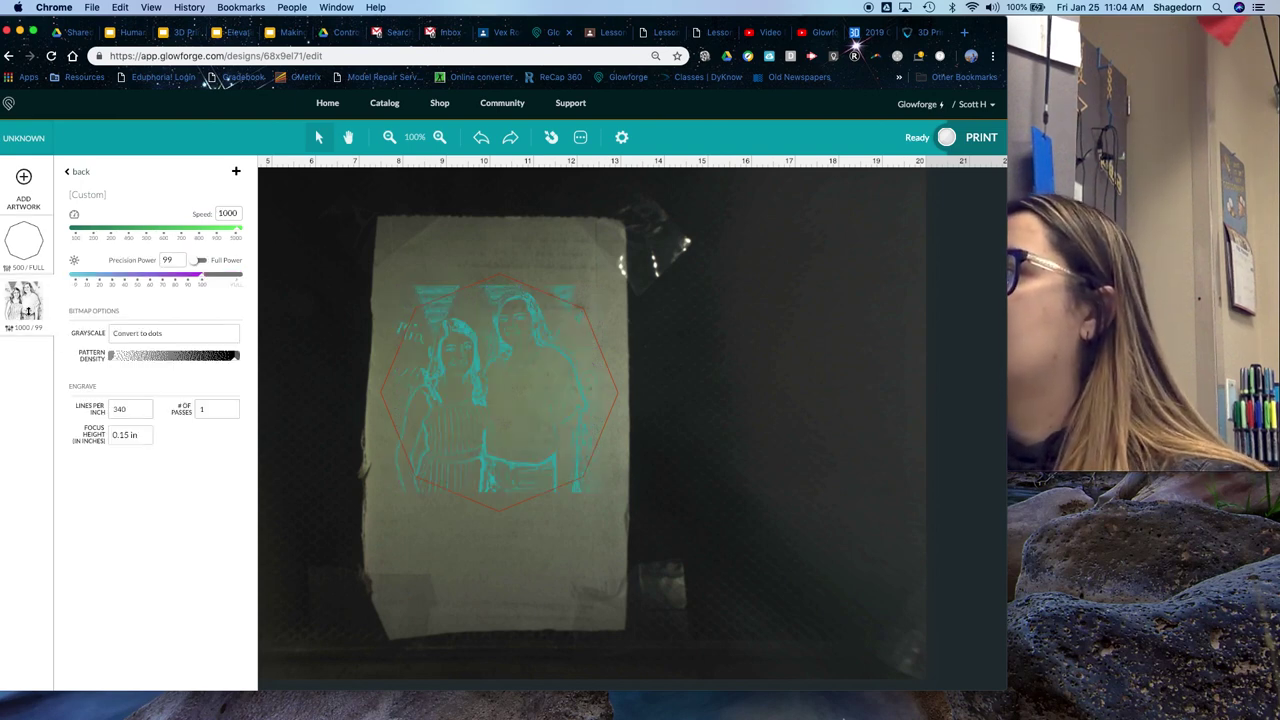